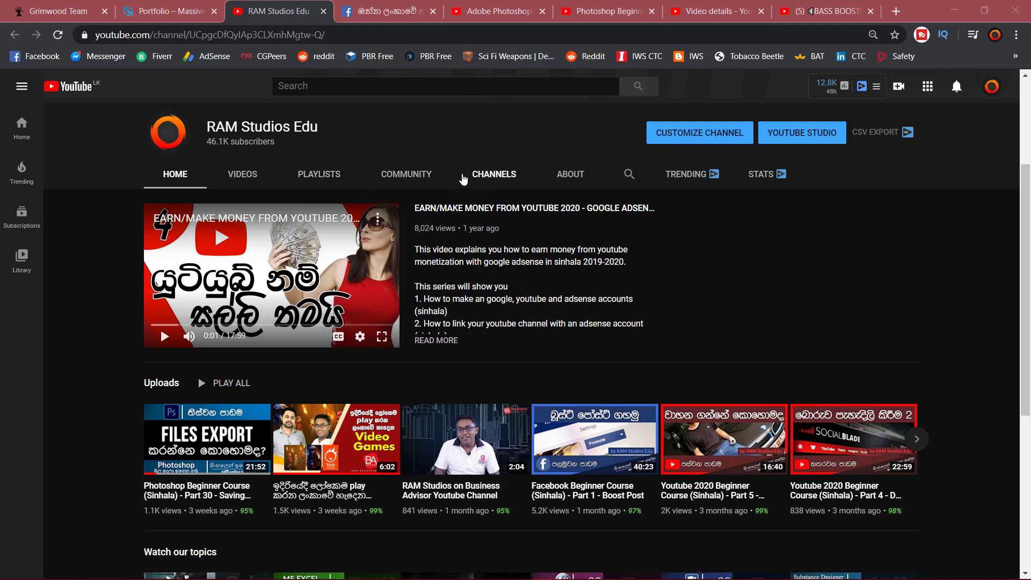
- Switch to the browser tab with the Extraction Valley Facebook post
left_click(371, 10)
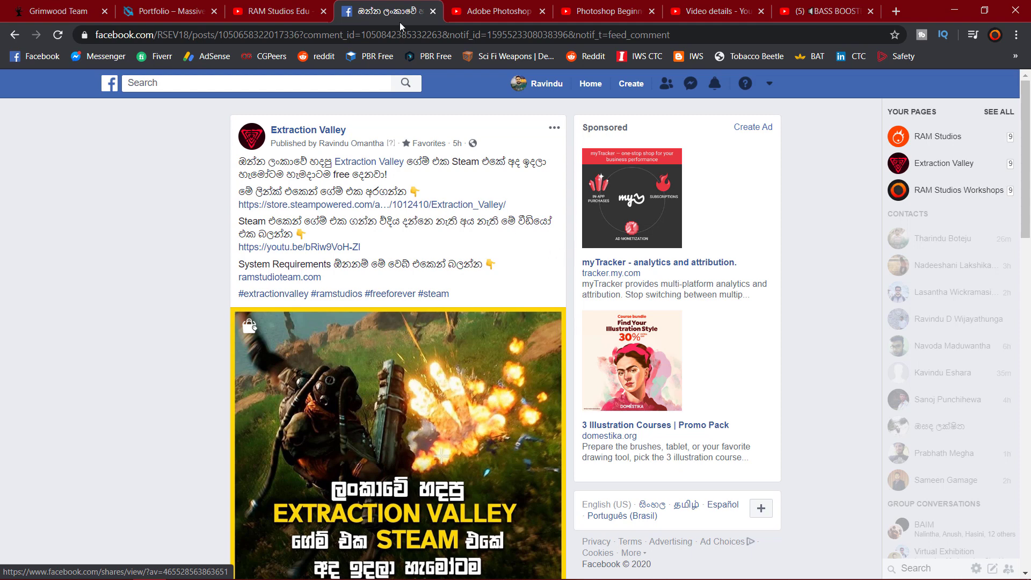
- Close the Facebook tab to return to the Photoshop Part 26 video
left_click(433, 11)
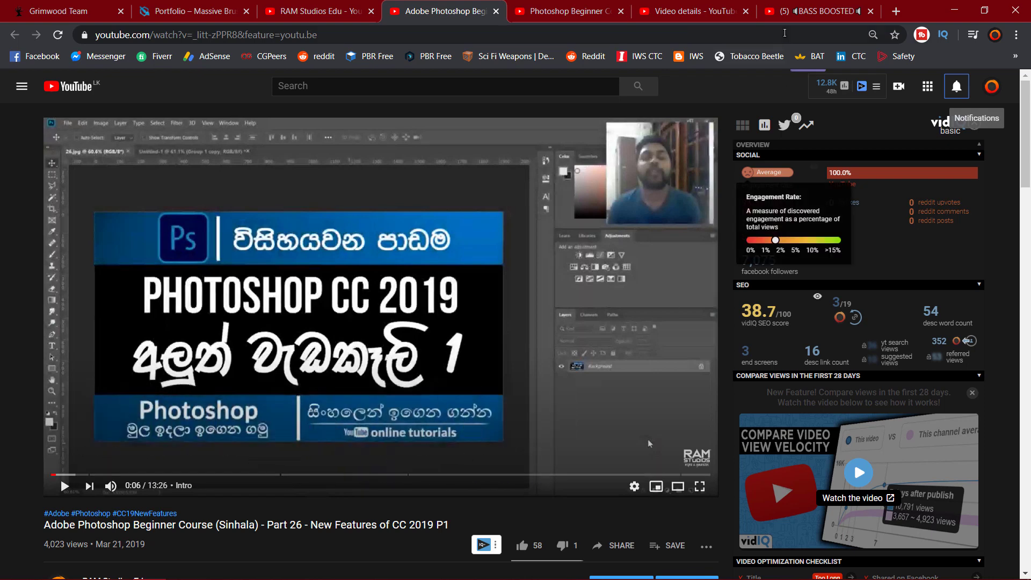
key("ctrl+9")
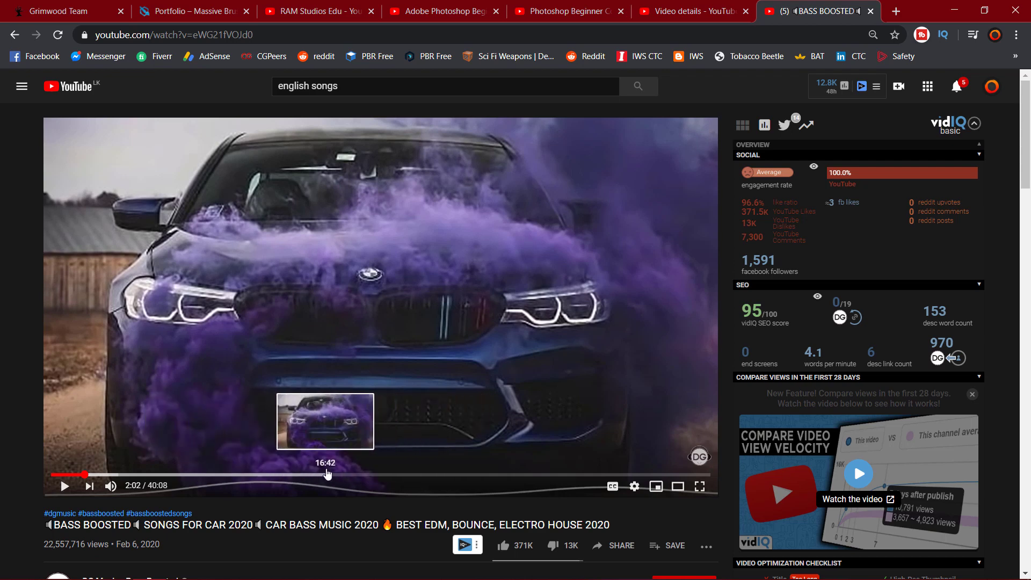
left_click(441, 11)
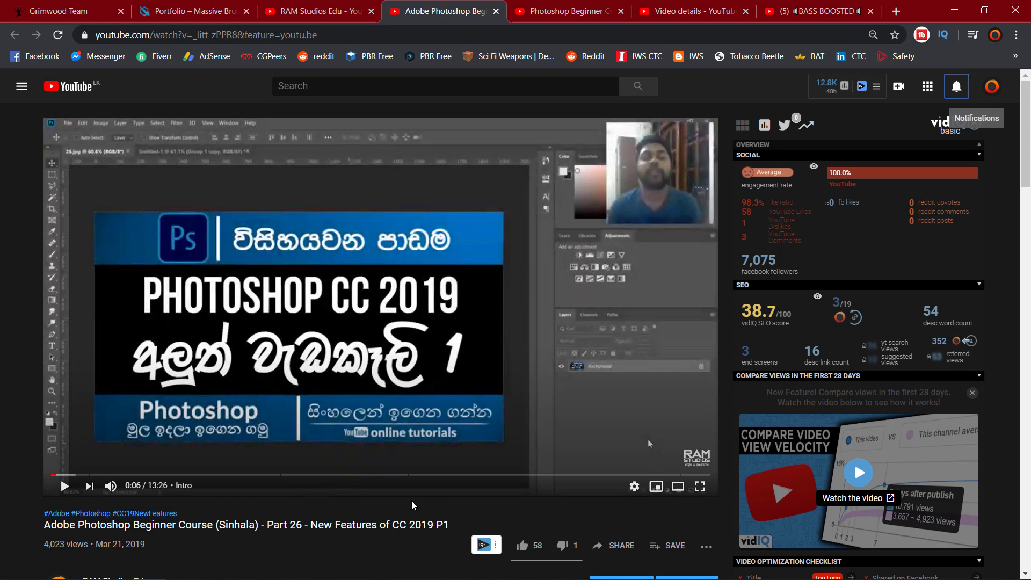
- Open the YouTube Studio Video details tab for Photoshop Beginner Course Part 30 - Saving Files
left_click(544, 16)
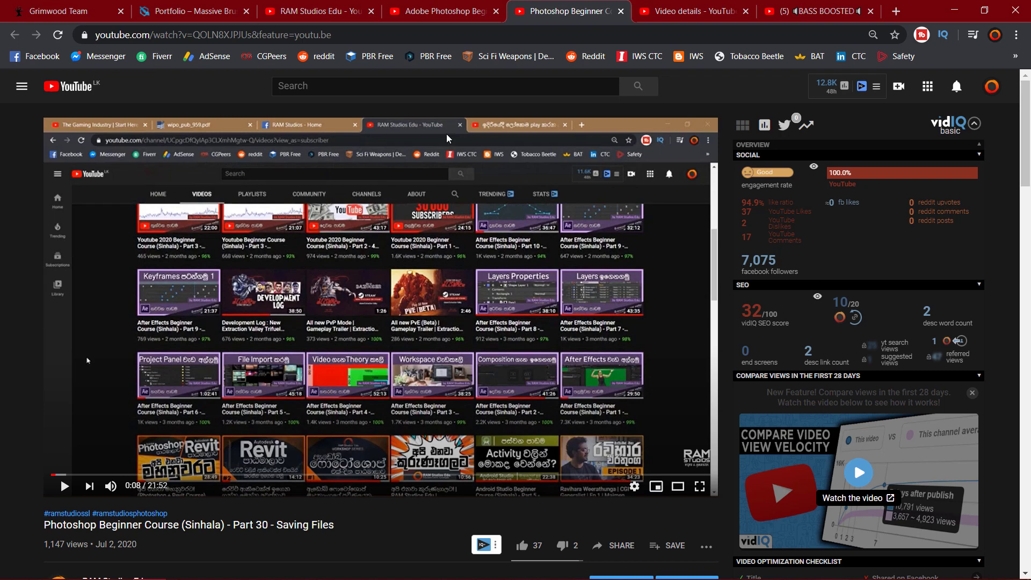
left_click(674, 8)
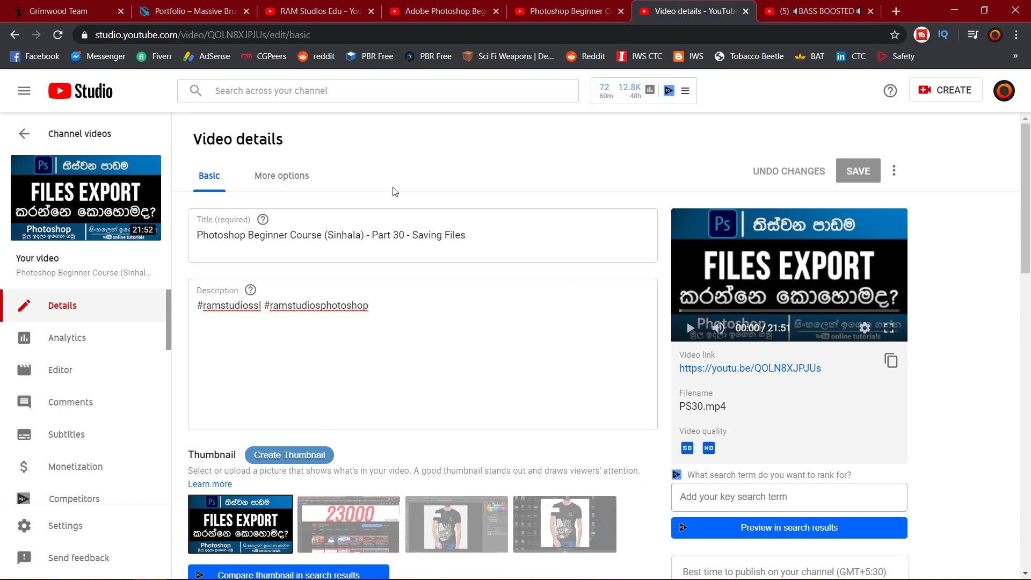
- Insert a 'Chapters' heading and blank lines above the #ramstudiossl #ramstudiosphotoshop hashtags
left_click(198, 307)
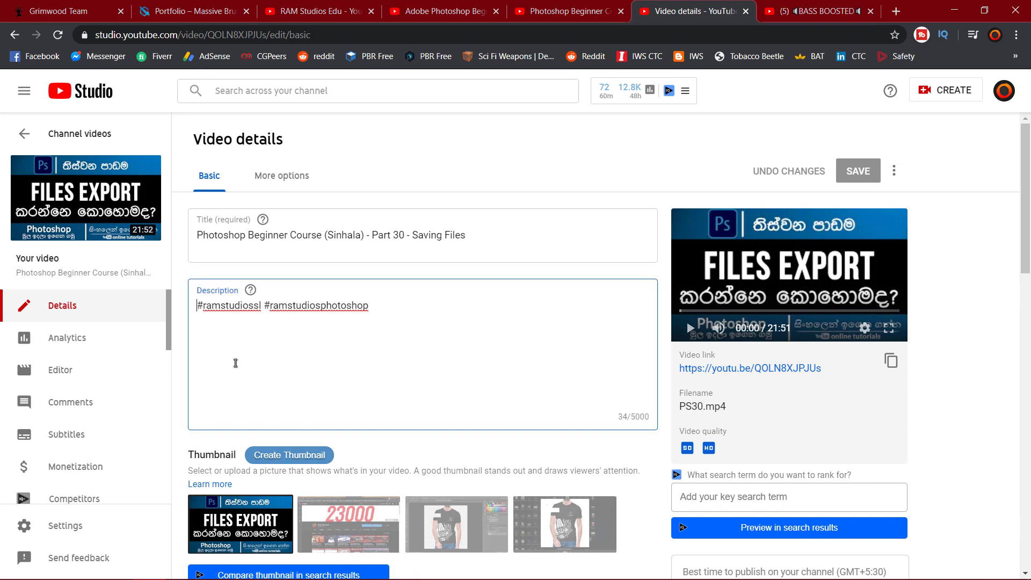
key("Return")
key("Return")
key("Return")
key("Return")
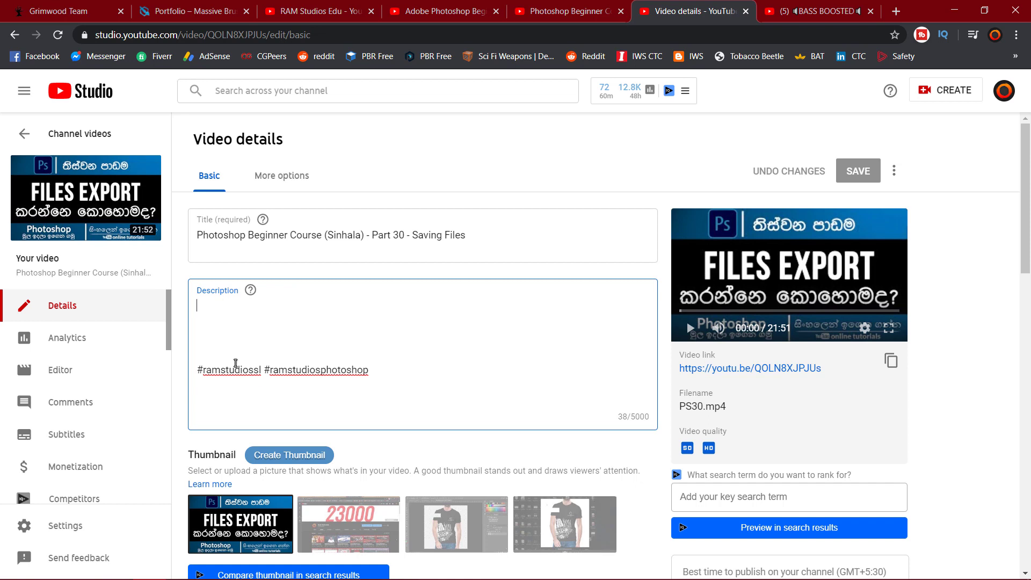
type("Ch")
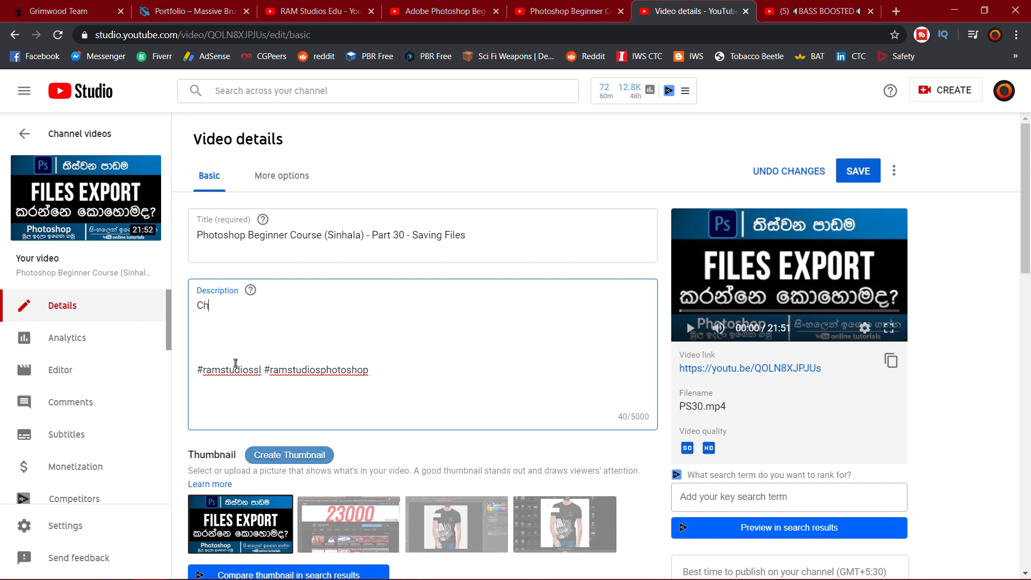
type("apters")
key("Return")
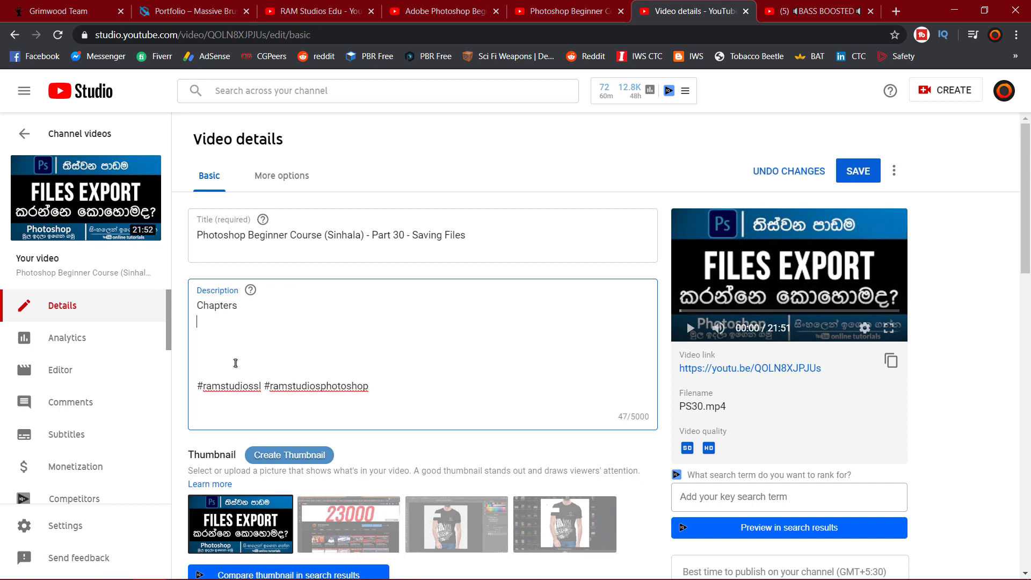
key("Return")
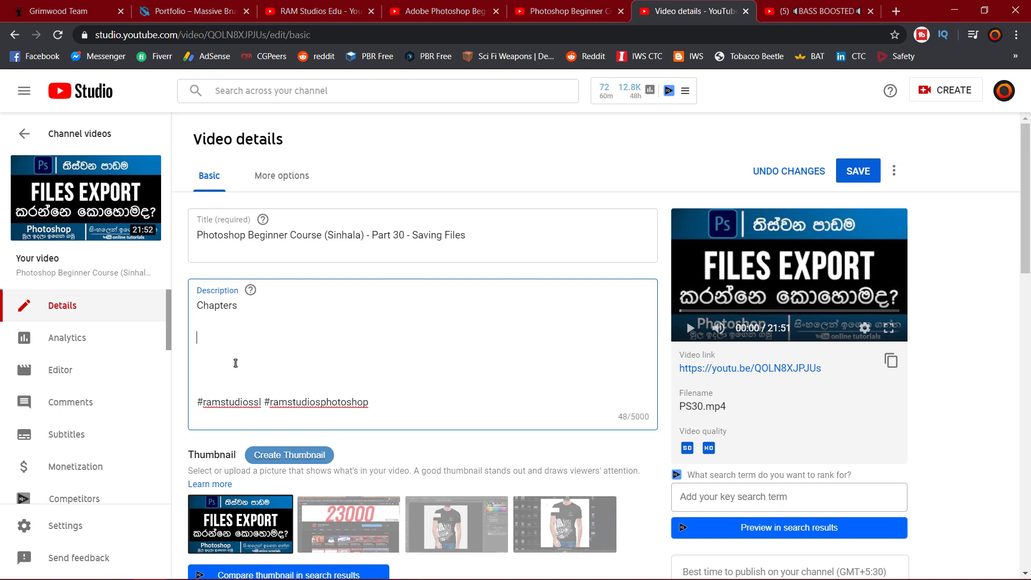
- Type the chapter lines '0:00 Intro', '5:25 Tutorial' and '18:30 Outro' under Chapters
type("0:")
type("00")
key("Right")
key("Right")
key("Left")
type("Intr")
type("o")
key("Return")
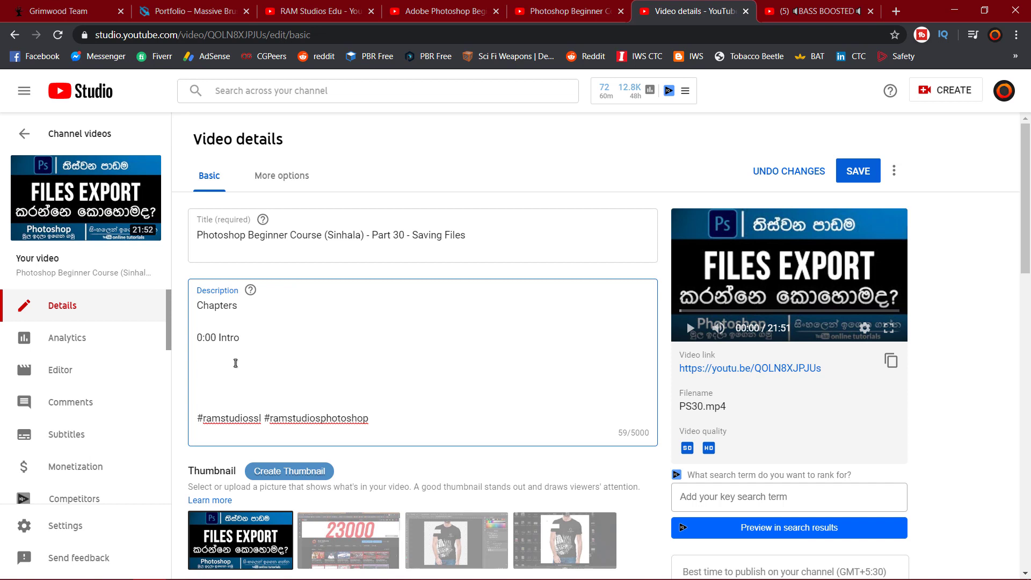
type("5:")
type("25 ")
type("Tutoria")
type("l")
key("Return")
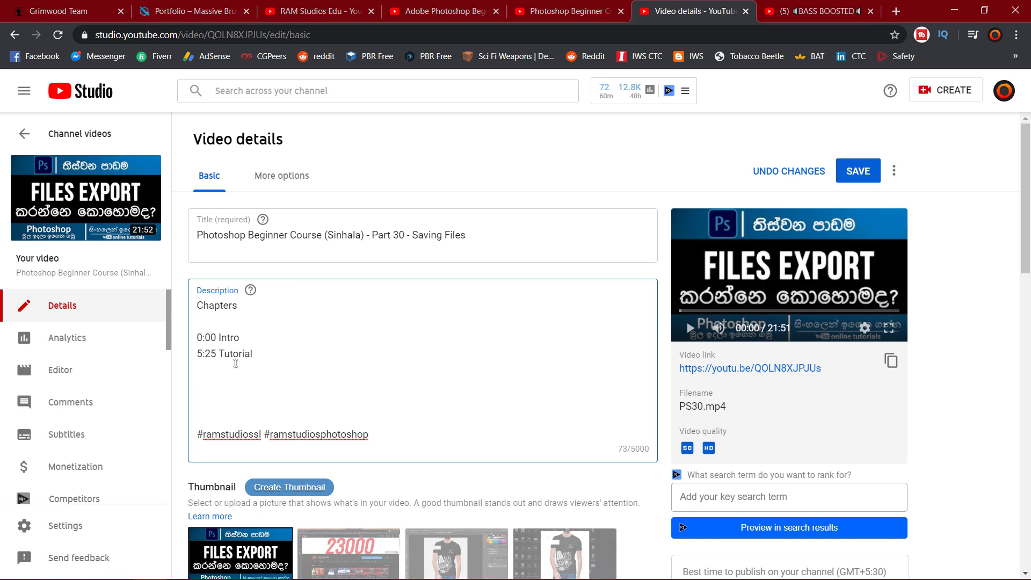
type("20")
key("BackSpace")
key("BackSpace")
type("18:")
type("30 ")
type("Out")
type("ro")
- Save the Part 30 video details and switch to its YouTube watch page
left_click(242, 396)
left_click(863, 171)
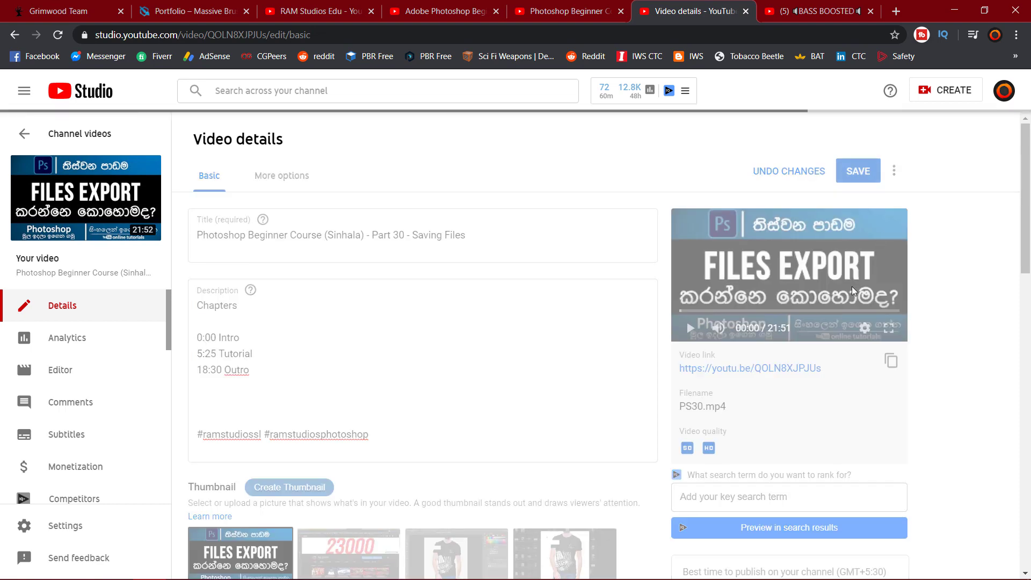
left_click(570, 11)
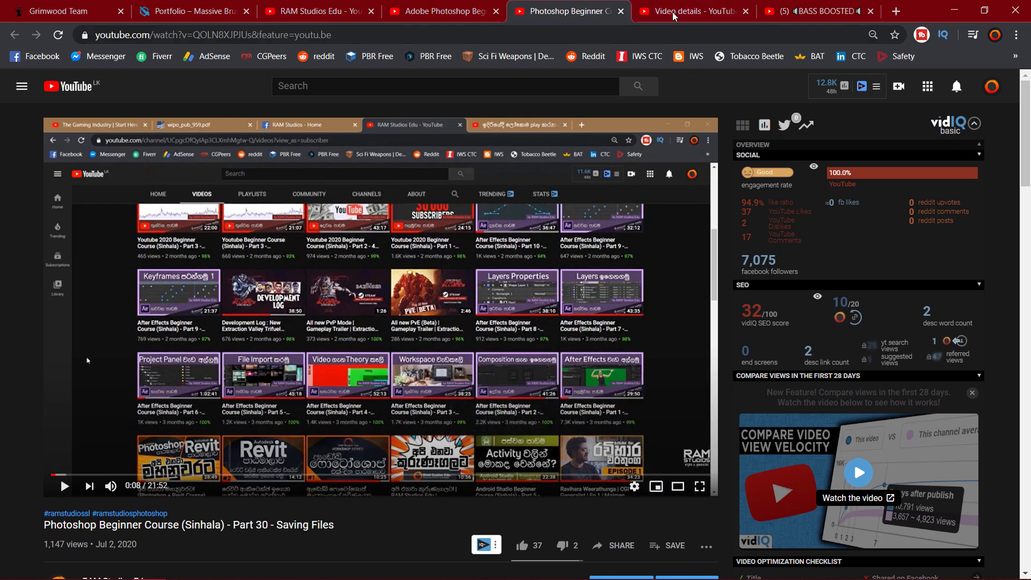
- Reload the watch page, pause on the Intro chapter, and return to Video details
left_click(58, 34)
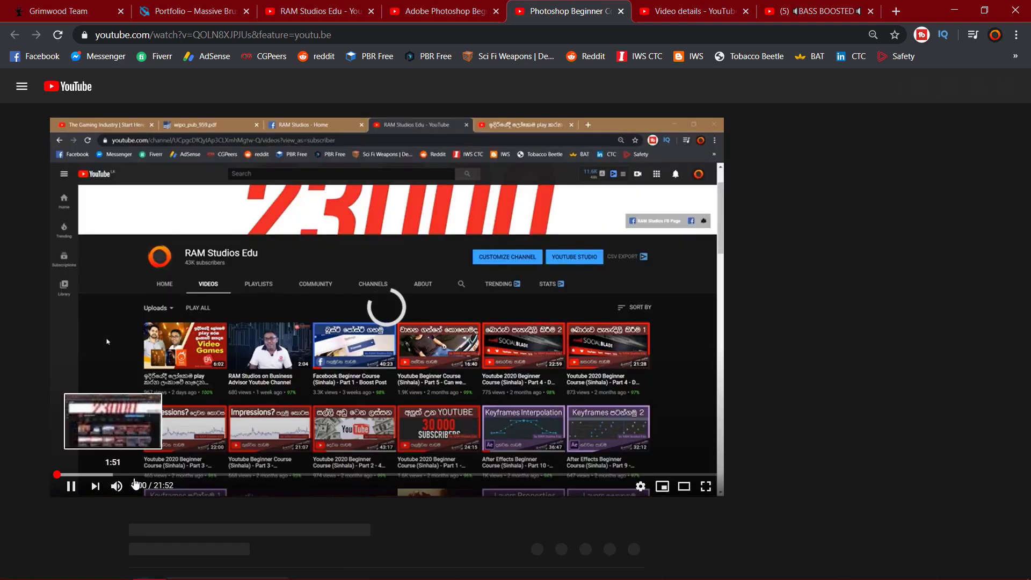
left_click(66, 486)
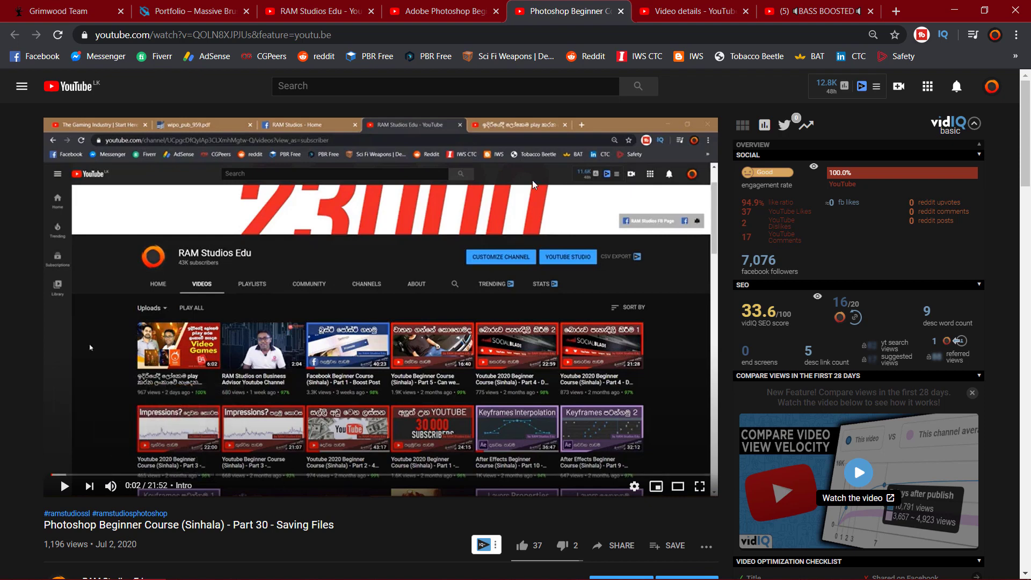
left_click(685, 10)
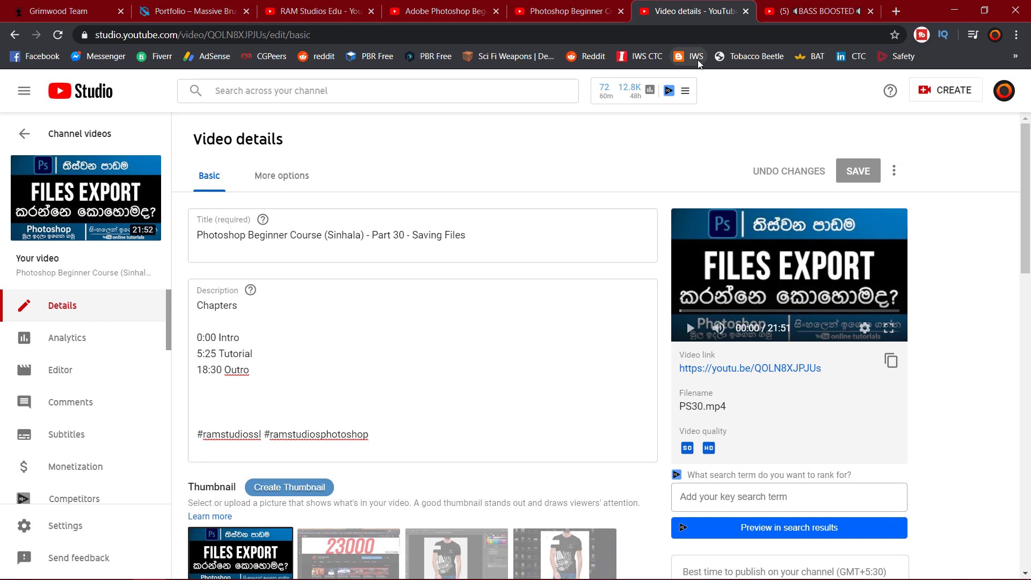
- Cut the '0:00 Intro' line and paste it after '5:25 Tutorial'
left_click(247, 339)
key("ctrl+shift+Home")
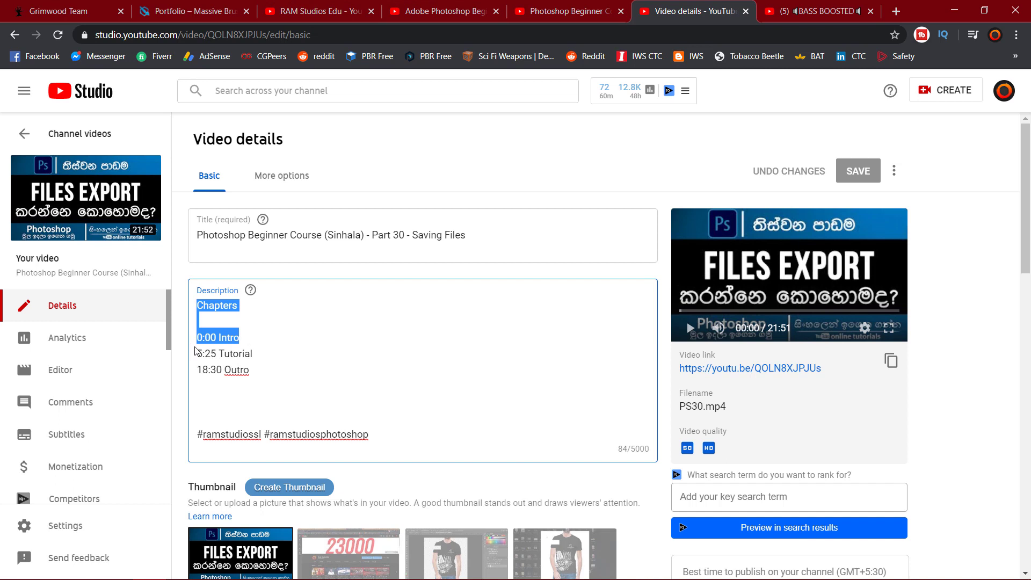
left_click_drag(197, 351, 199, 342)
key("ctrl+c")
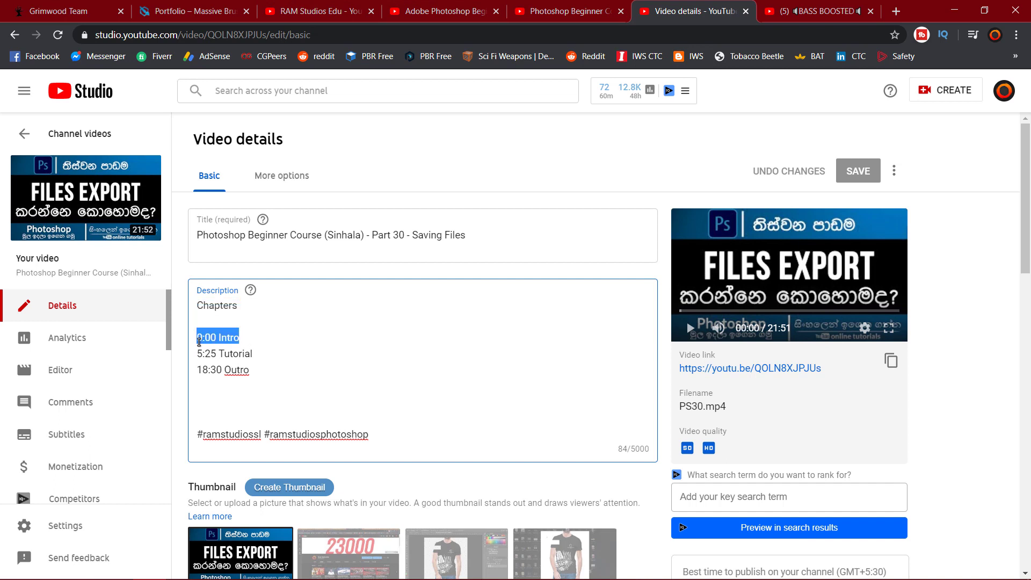
key("BackSpace")
key("BackSpace")
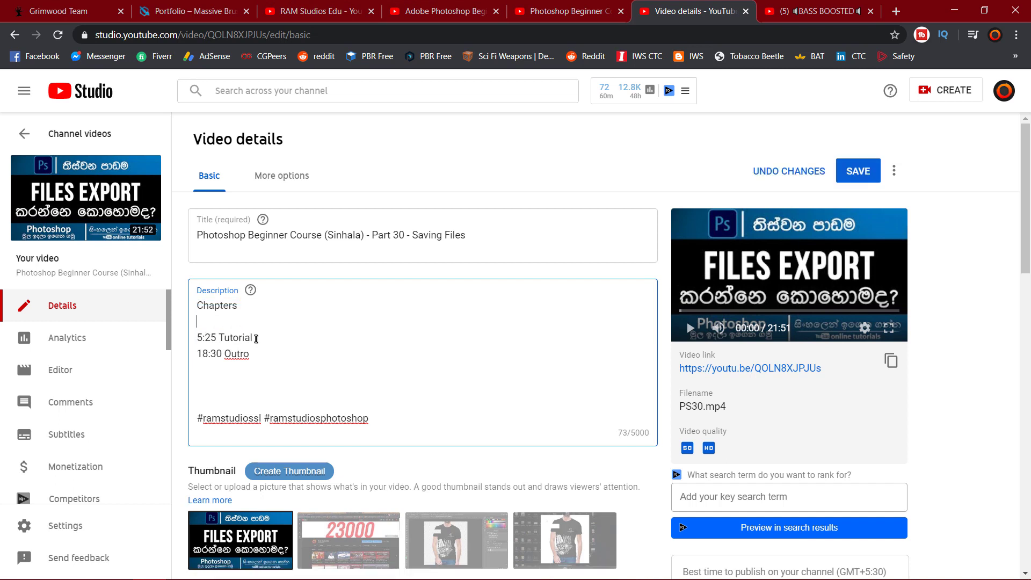
key("Return")
key("ctrl+v")
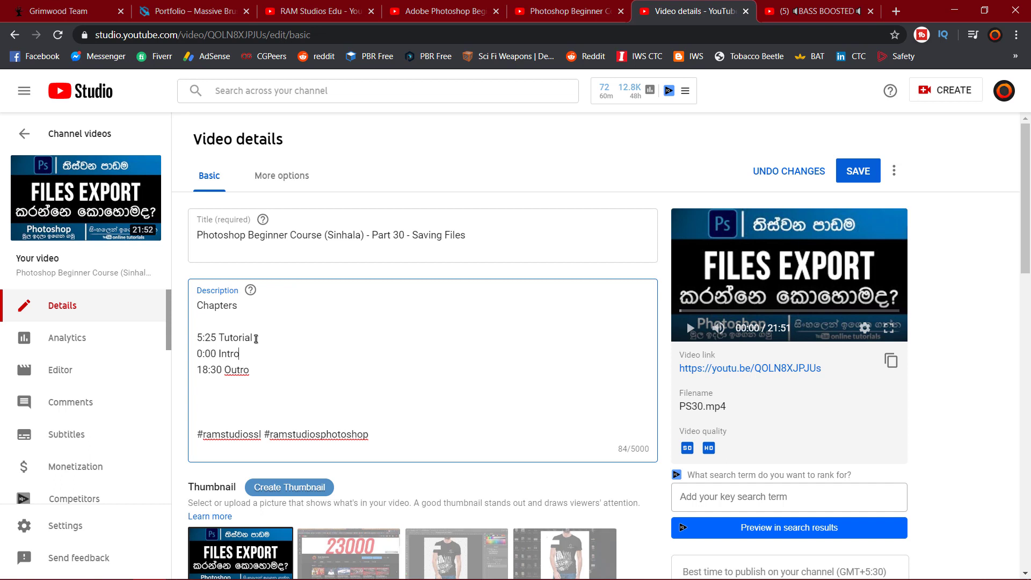
- Move '0:00 Intro' under Chapters, restore its leading 0, and remove the blank line above Outro
key("ctrl+shift+Home")
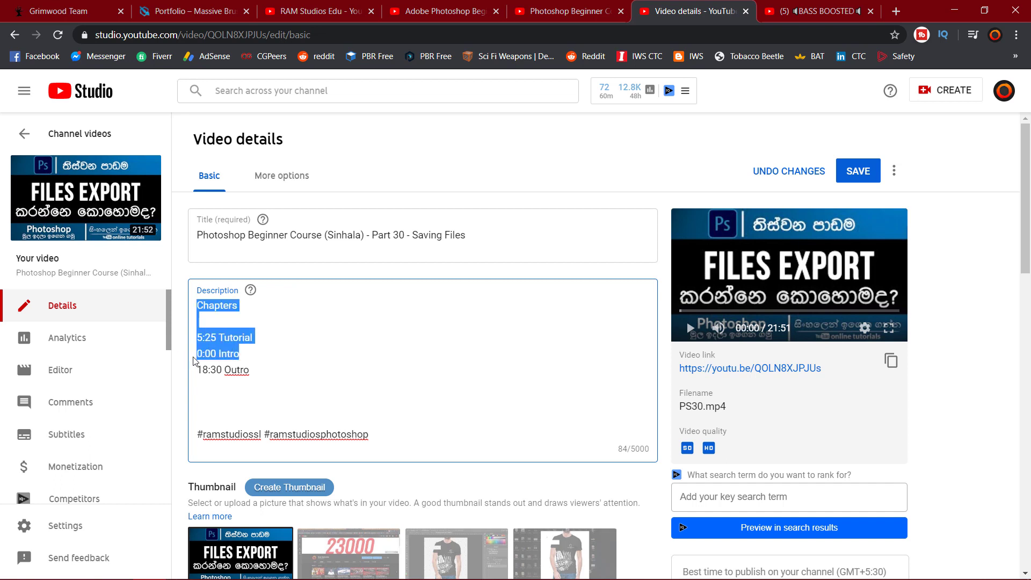
triple_click(197, 355)
key("Delete")
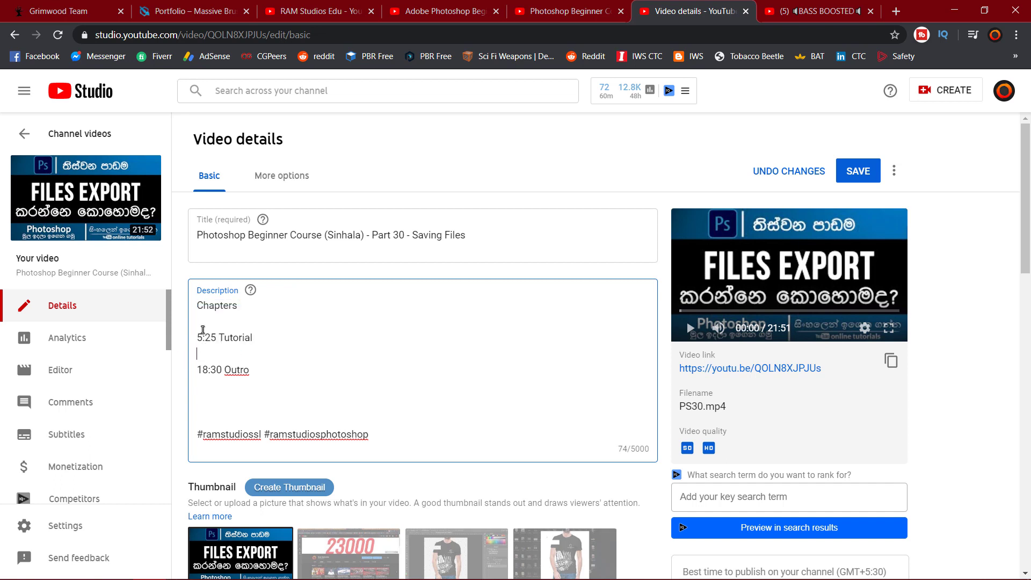
left_click(207, 323)
key("ctrl+v")
left_click_drag(197, 322, 200, 324)
key("Return")
left_click(197, 385)
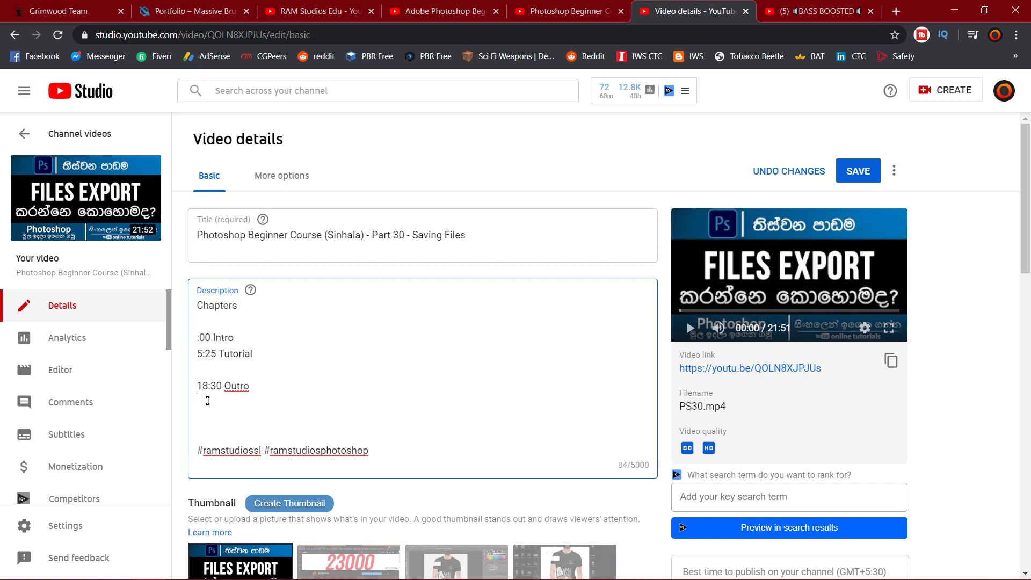
key("BackSpace")
left_click(232, 336)
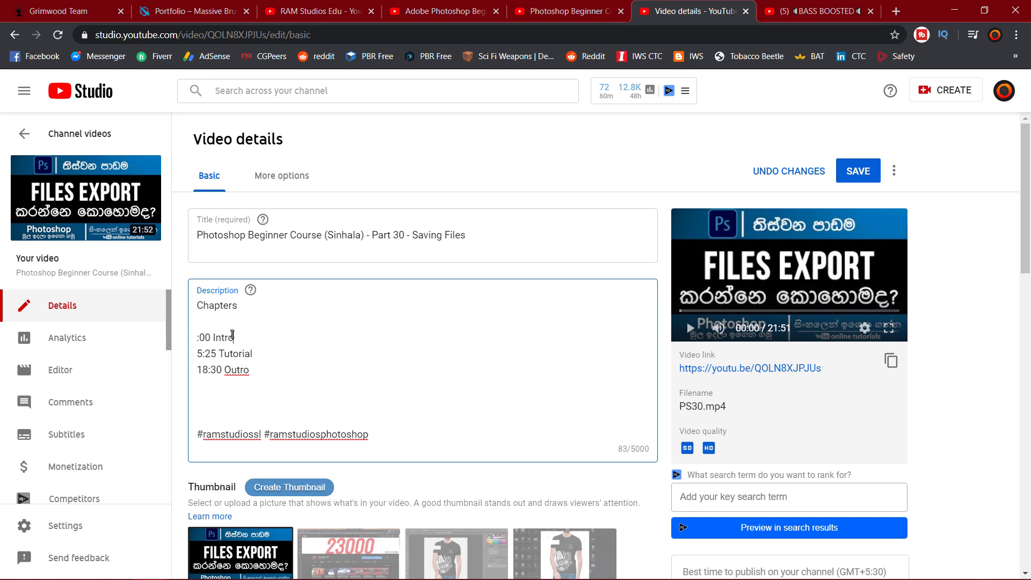
left_click(197, 339)
type("0")
left_click(250, 355)
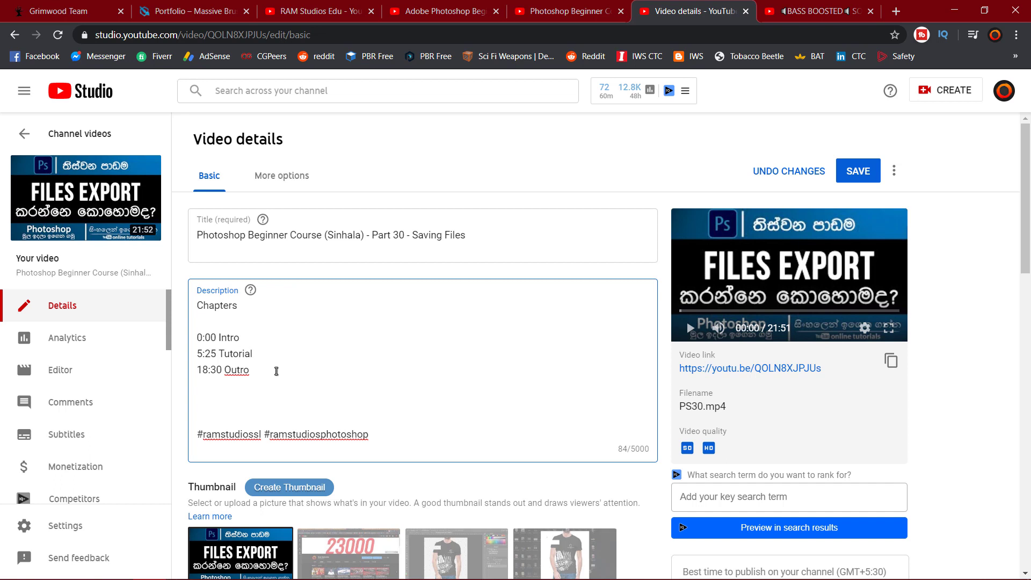
double_click(239, 339)
- Delete the extra empty lines and stray backslash below '18:30 Outro', leaving 82/5000 characters
left_click(272, 389)
key("BackSpace")
type("\\")
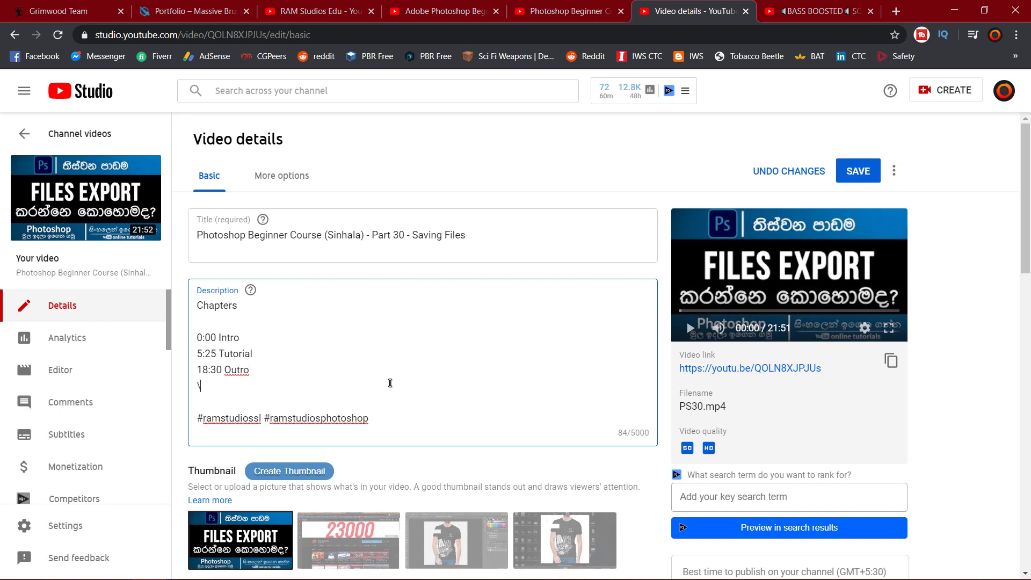
key("BackSpace")
key("BackSpace")
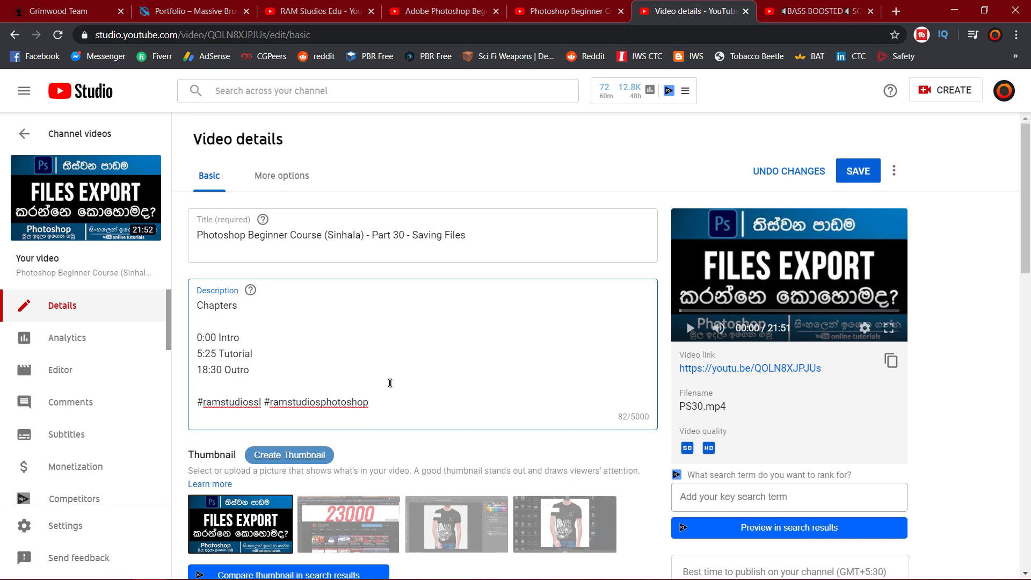